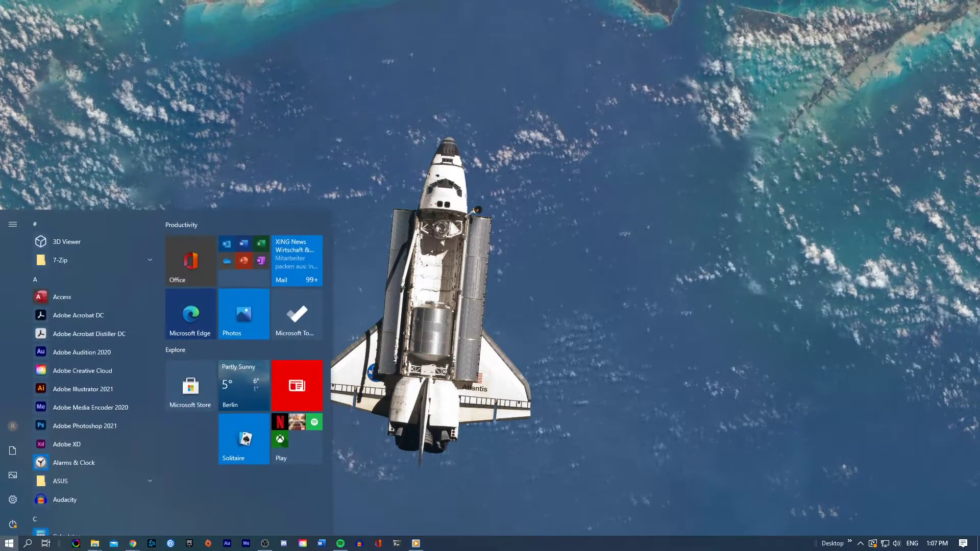
type("folder options")
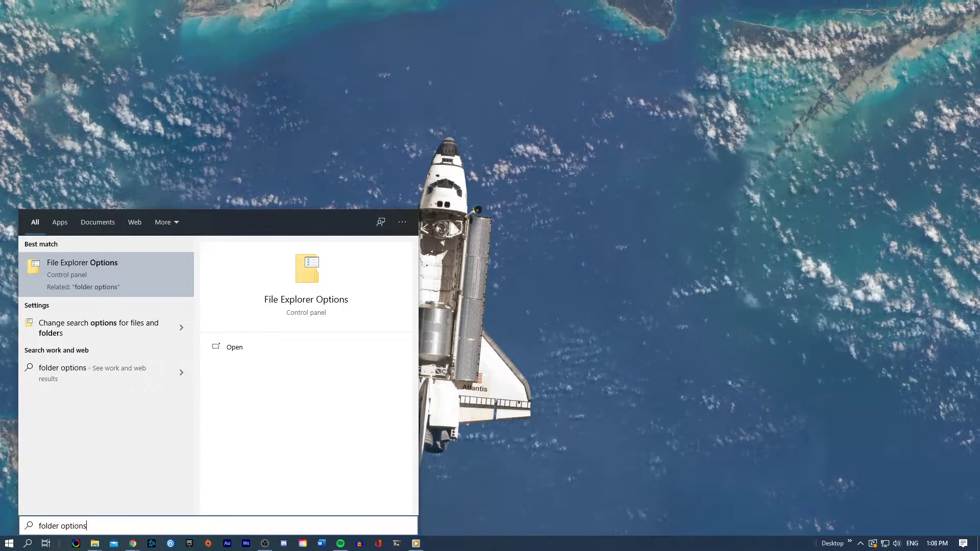
Enable 'Show hidden files, folders, and drives' in File Explorer Options and save it.
key("Return")
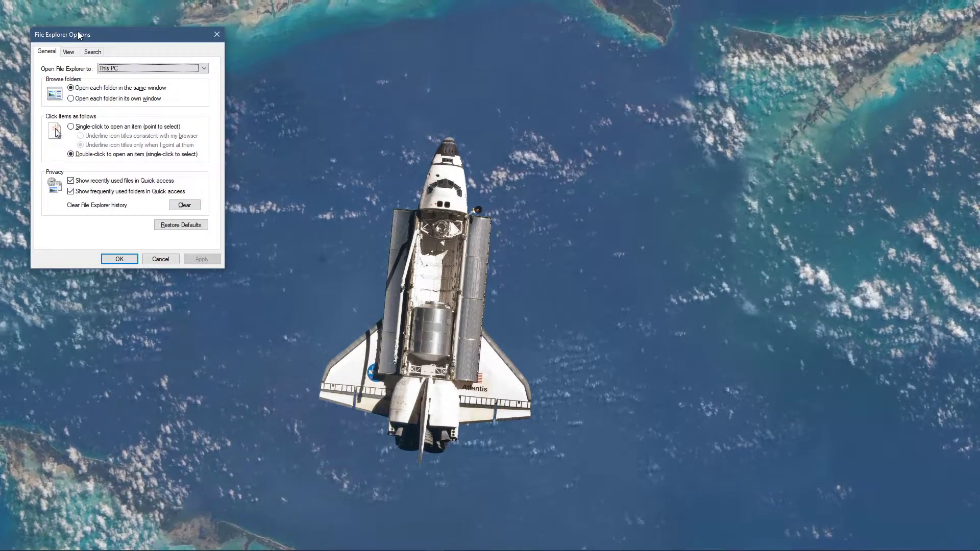
left_click_drag(79, 34, 424, 107)
left_click(415, 125)
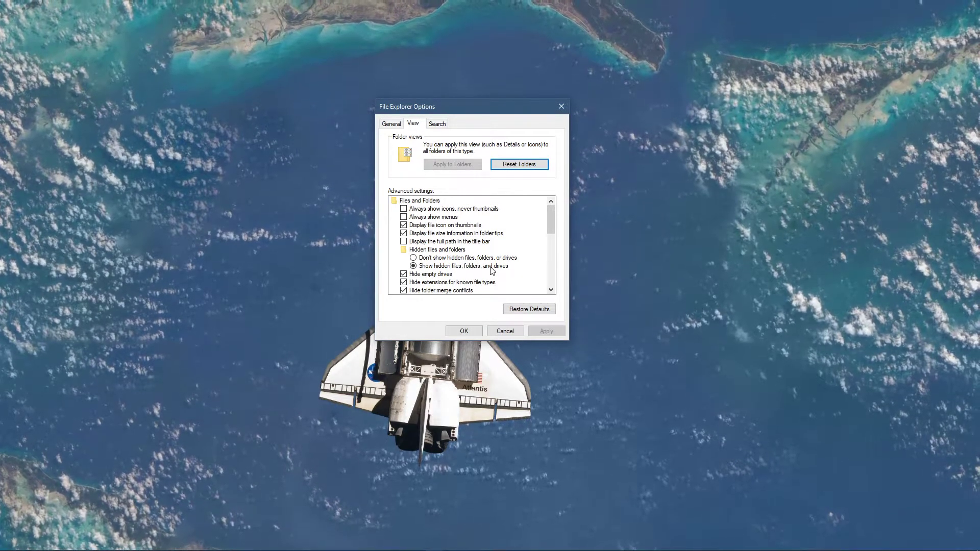
left_click(459, 266)
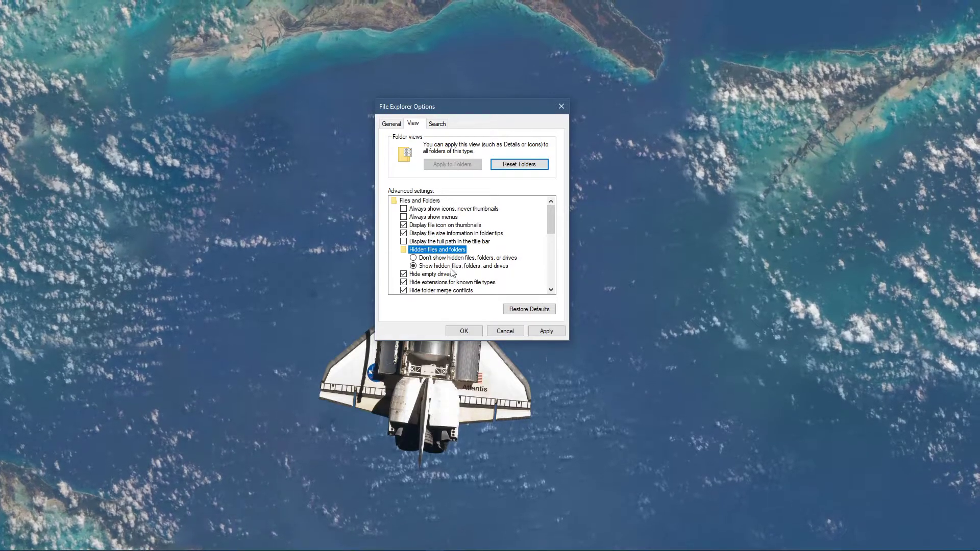
left_click(536, 331)
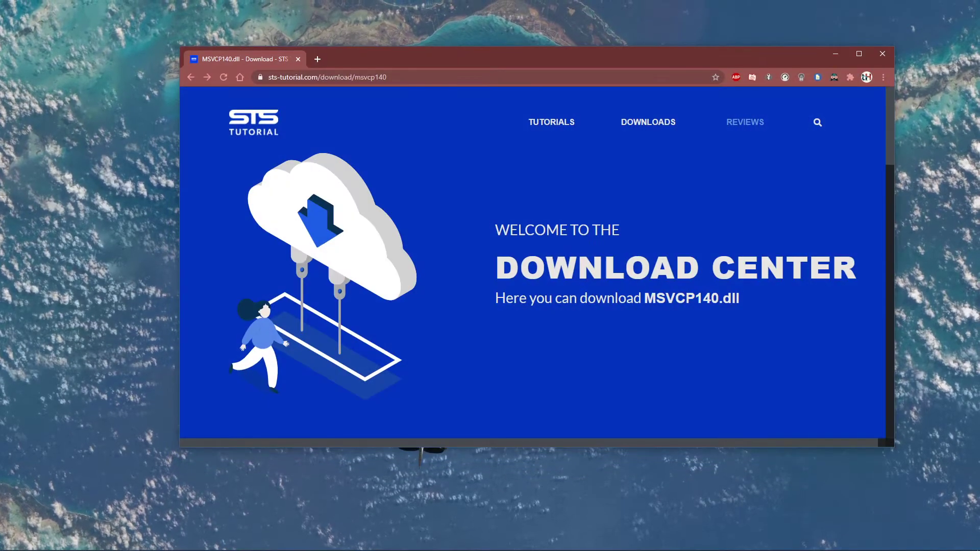
scroll(224, 255, "down", 5)
scroll(224, 256, "down", 5)
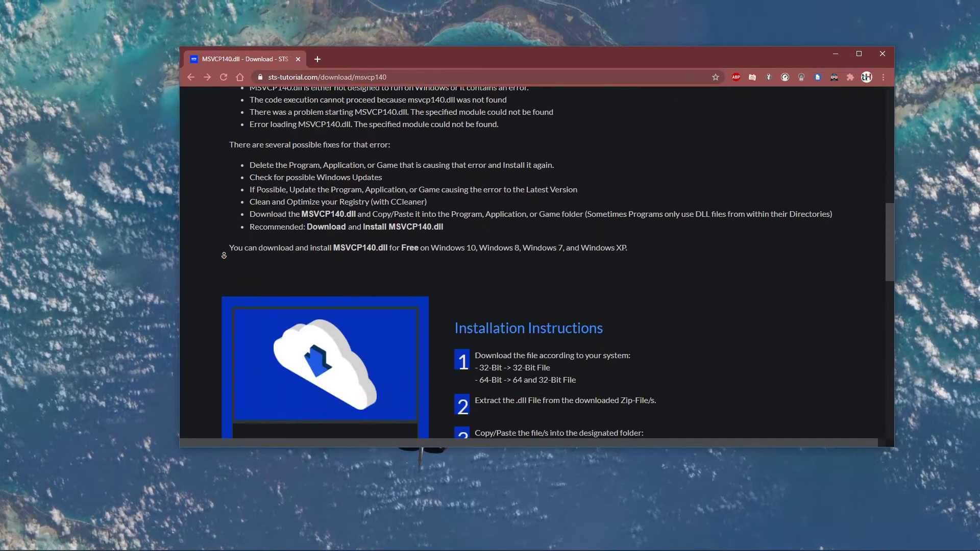
scroll(224, 256, "down", 4)
scroll(224, 255, "up", 2)
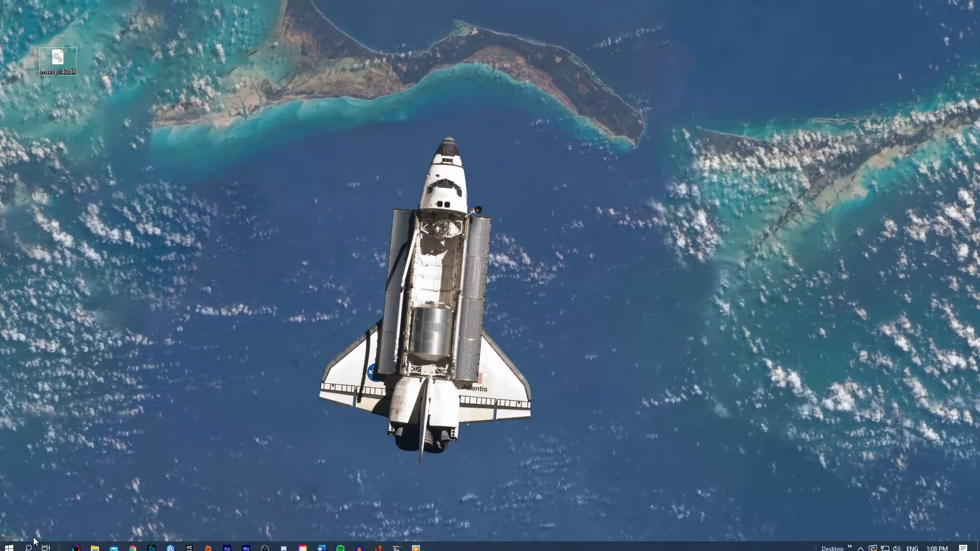
Open the System settings from the Start button's system tools menu.
right_click(12, 545)
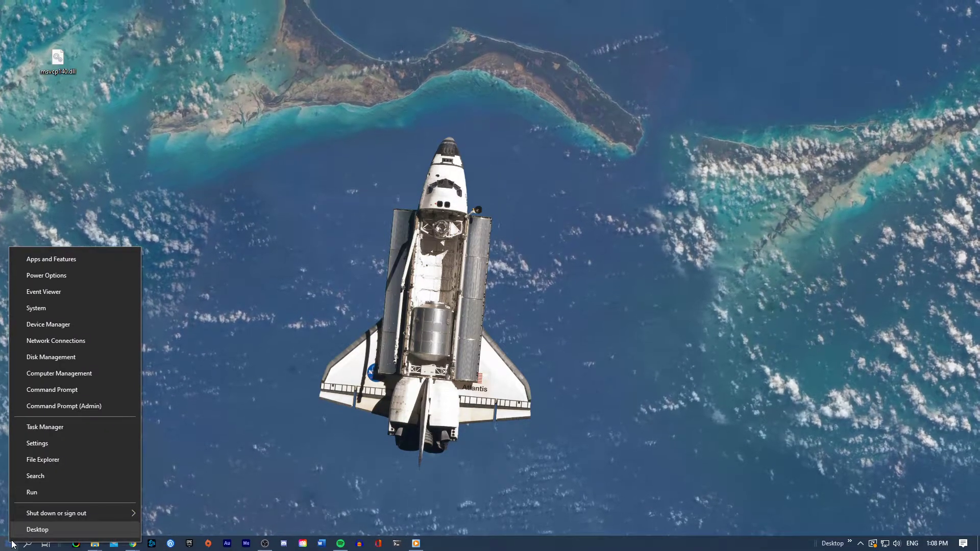
left_click(51, 306)
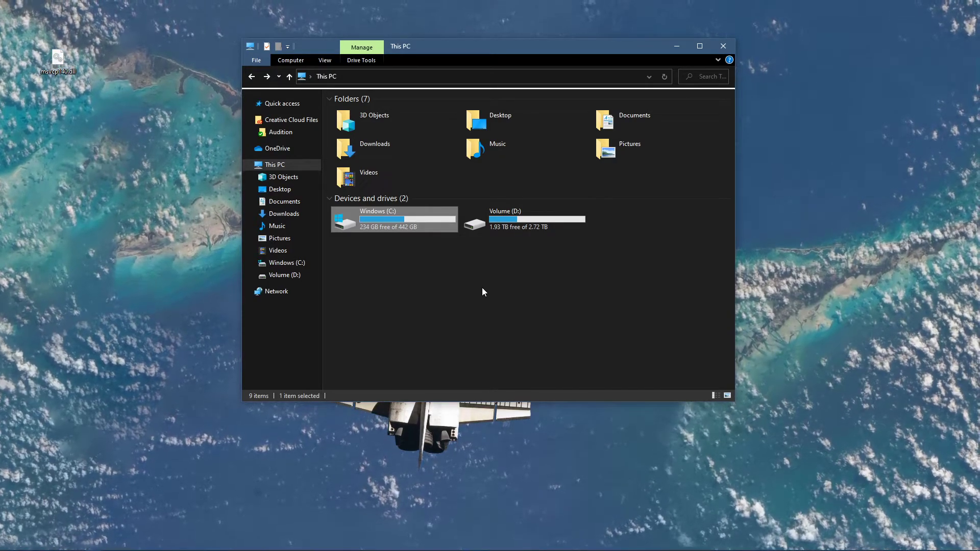
Copy msvcp140.dll from the desktop into C:\Windows\System32, replacing the existing file.
key("Return")
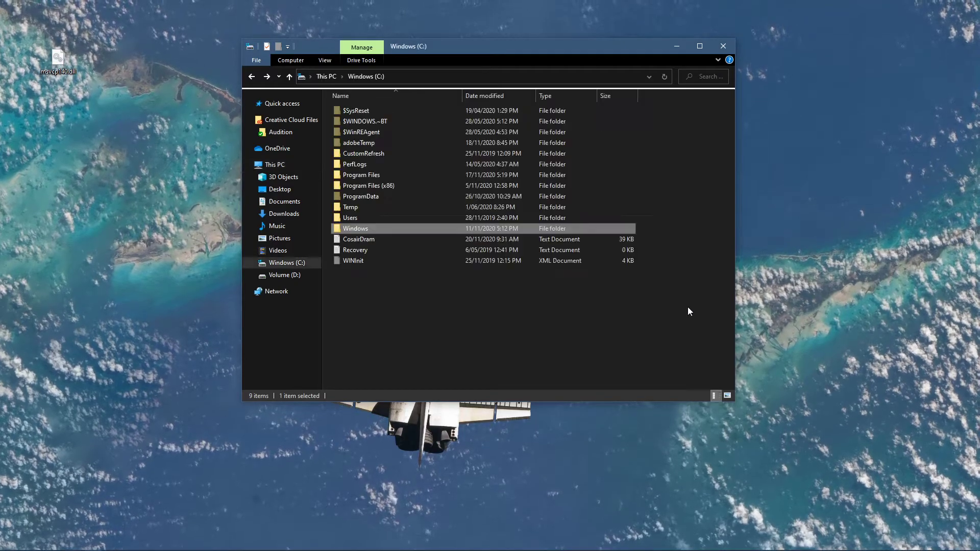
key("Return")
type("system32")
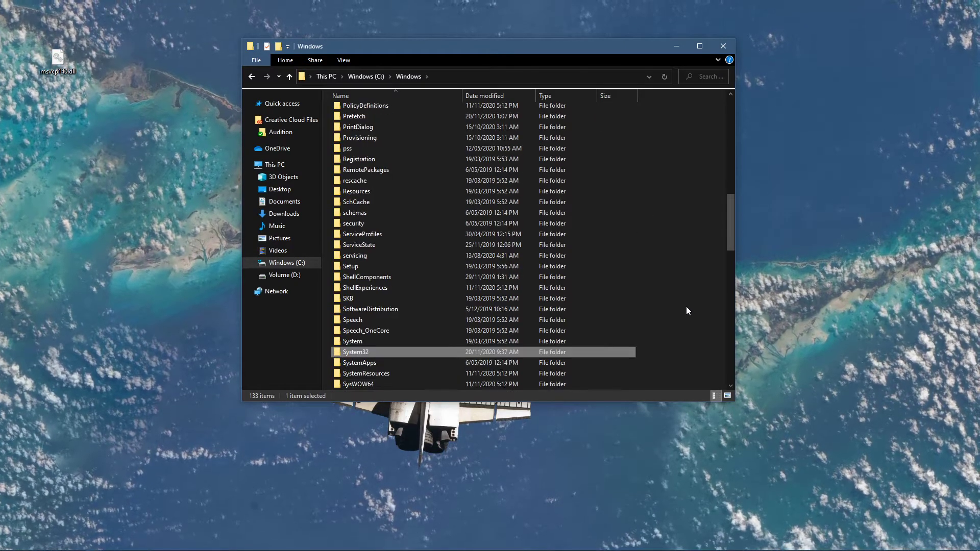
scroll(687, 307, "down", 2)
left_click_drag(58, 60, 390, 287)
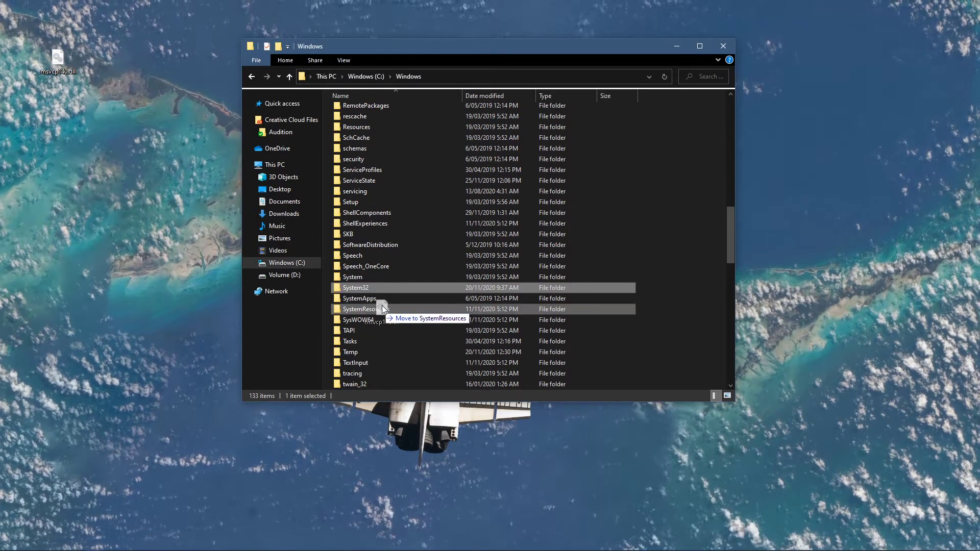
left_click_drag(429, 142, 385, 152)
key("Escape")
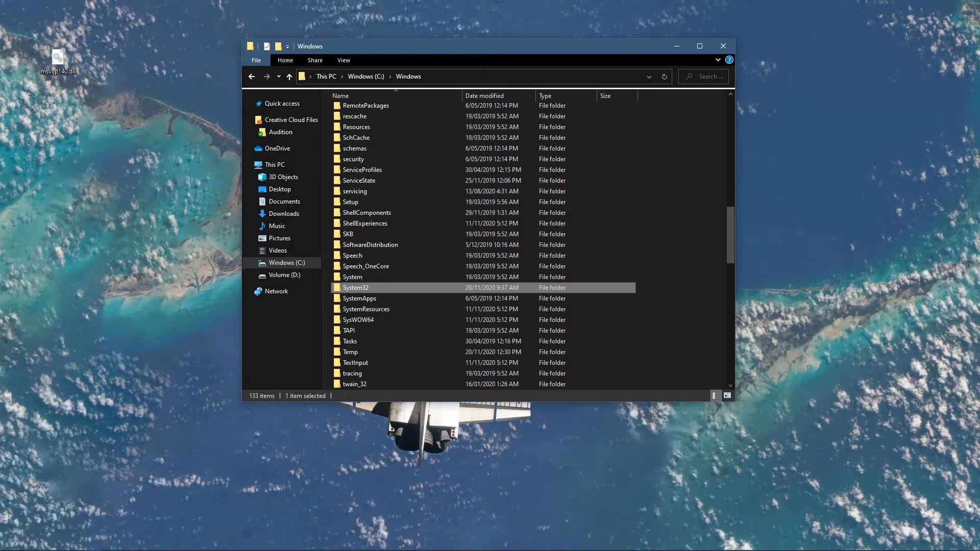
left_click(83, 93)
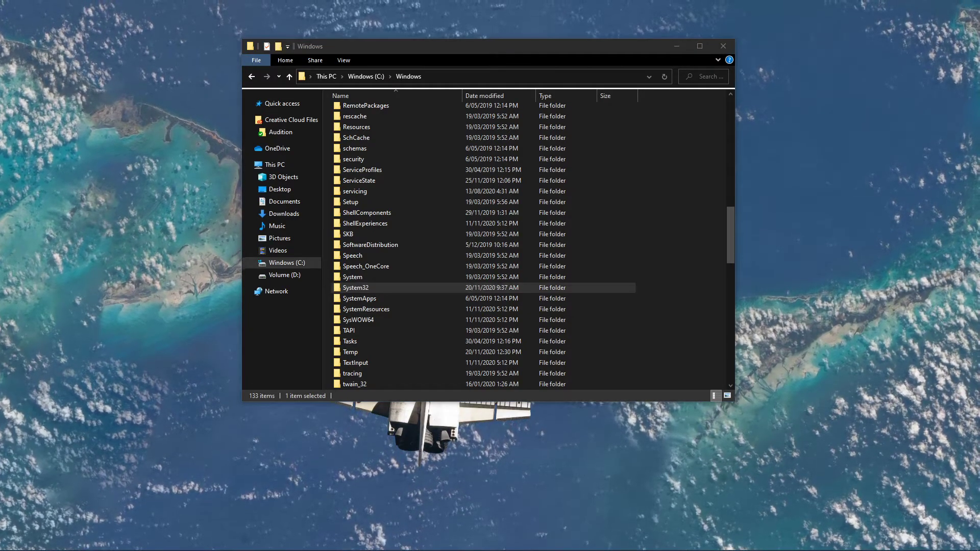
left_click(710, 295)
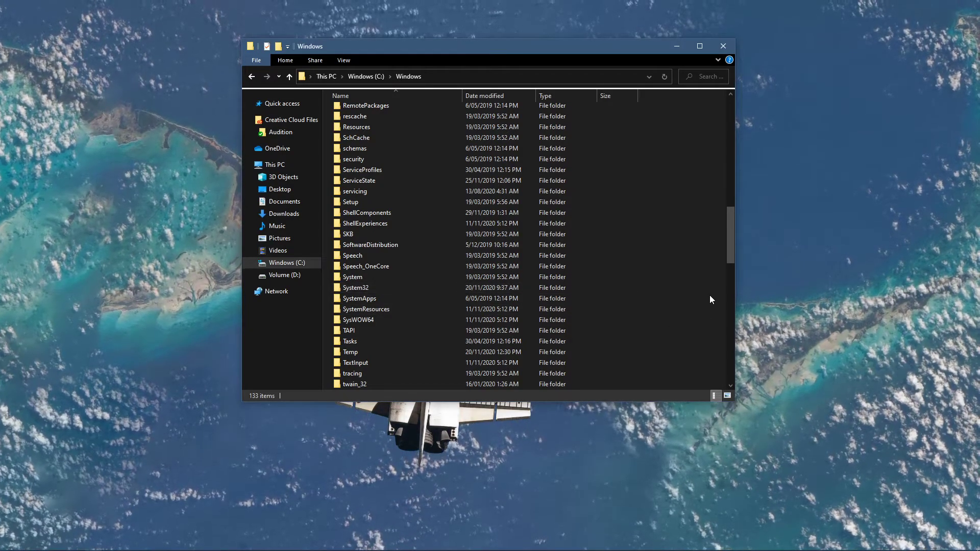